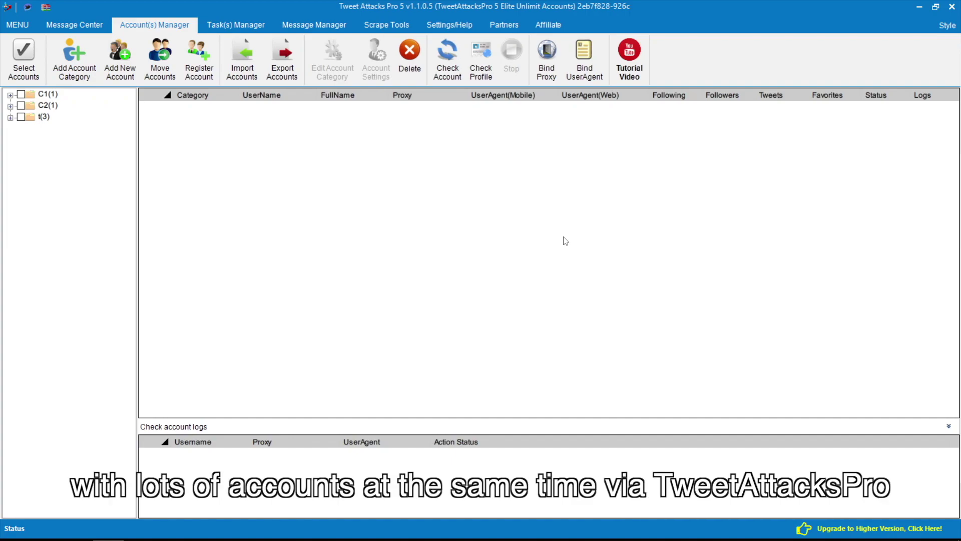
- Import the proxied account from acc.txt into a new category named 'new'
click(242, 57)
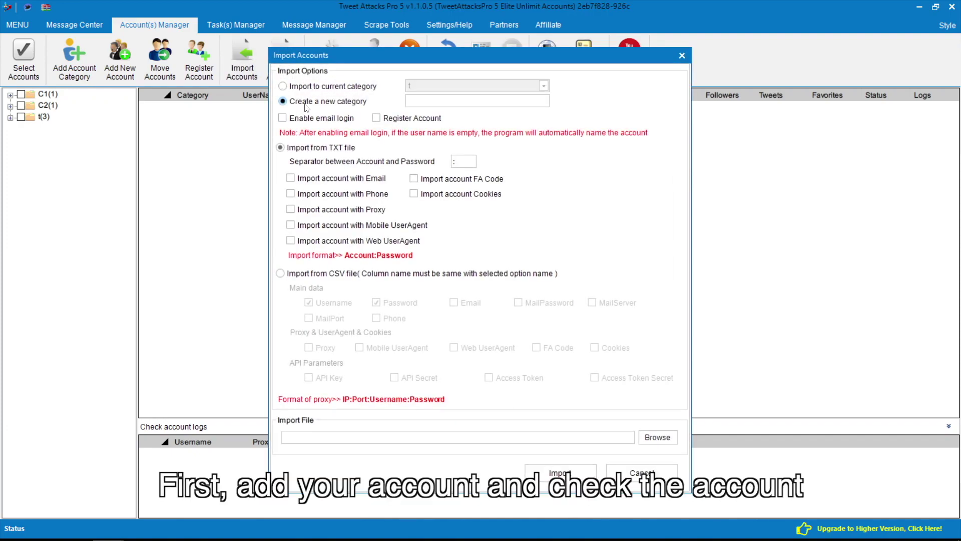
text(new)
click(326, 209)
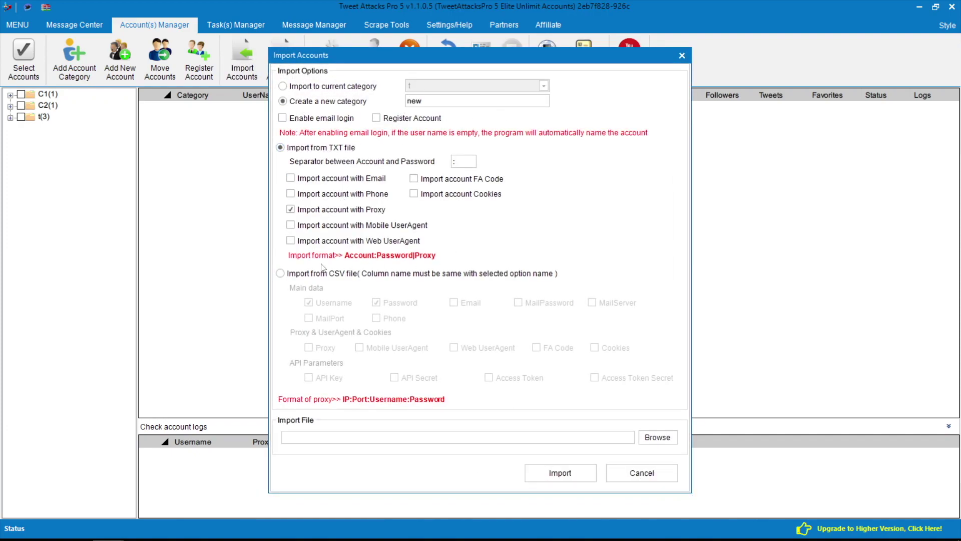
click(657, 437)
scroll(479, 225, down, 5)
double_click(451, 255)
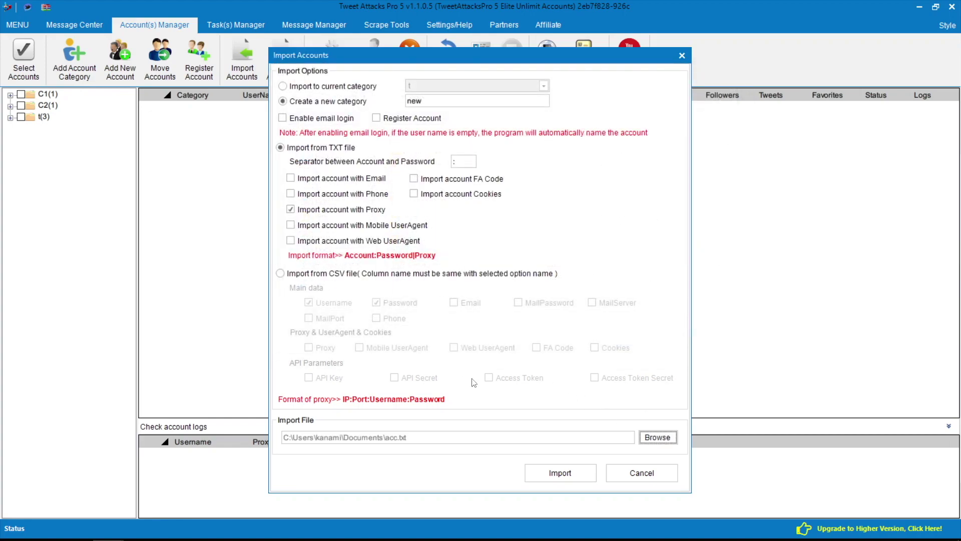
click(566, 471)
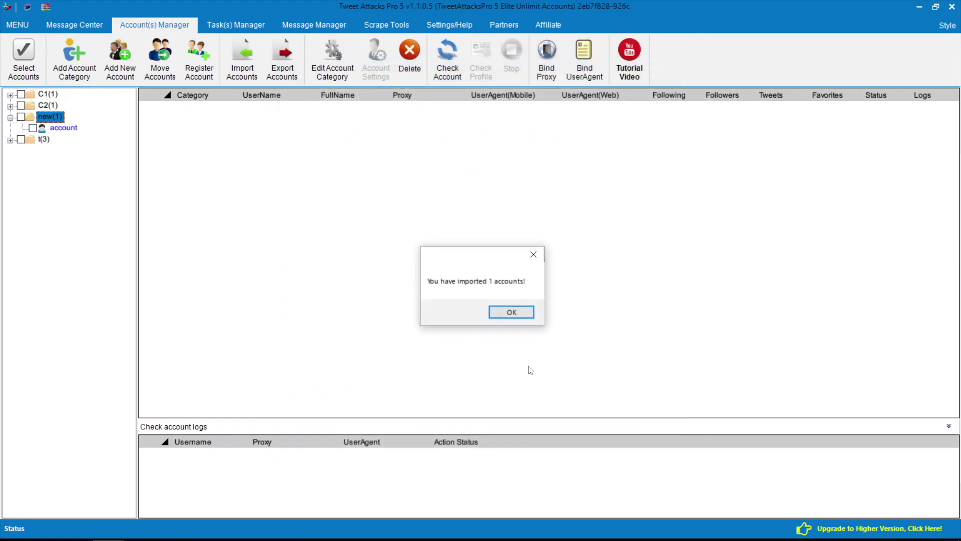
click(509, 315)
- Review the acc.txt file's account format in Notepad and close it
click(139, 527)
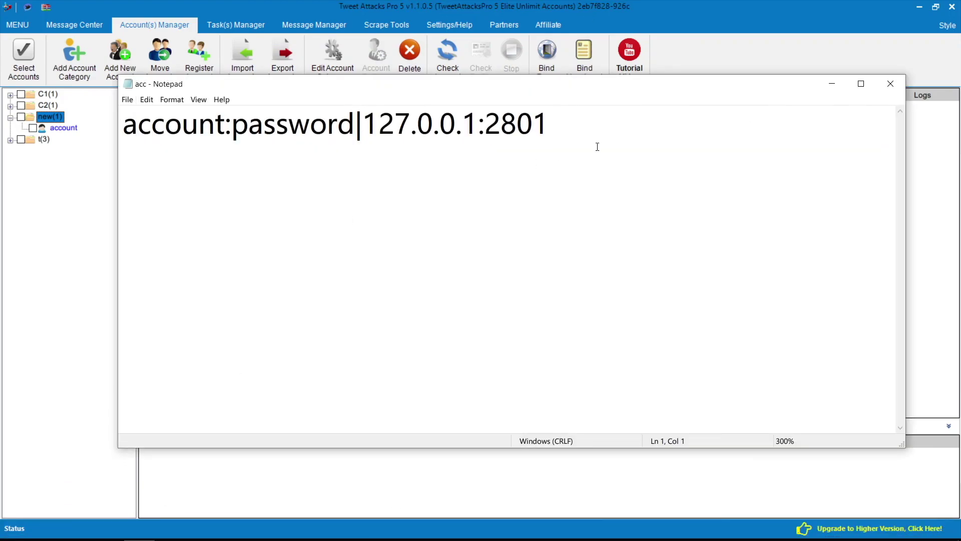
key(ctrl+a)
click(620, 148)
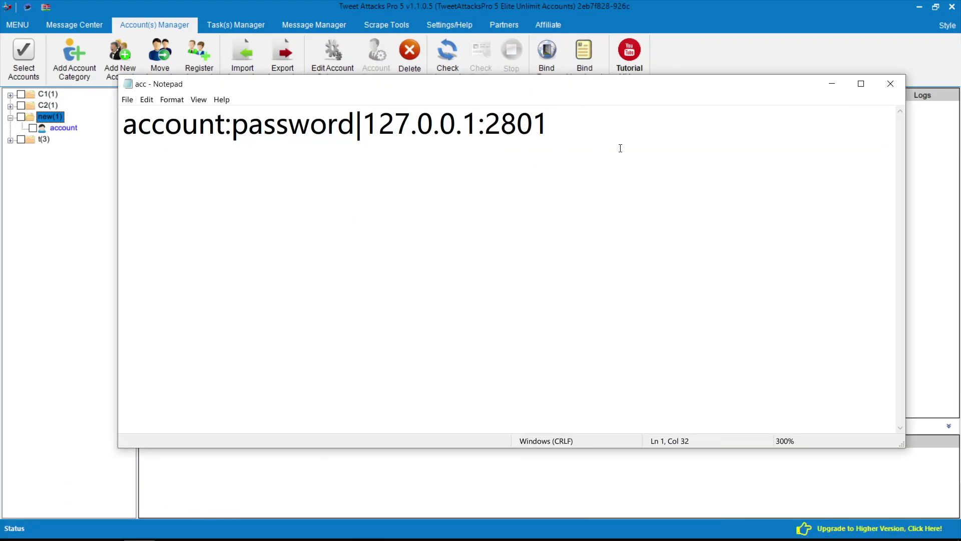
click(890, 83)
- Check all three accounts in category t to refresh their status
click(11, 140)
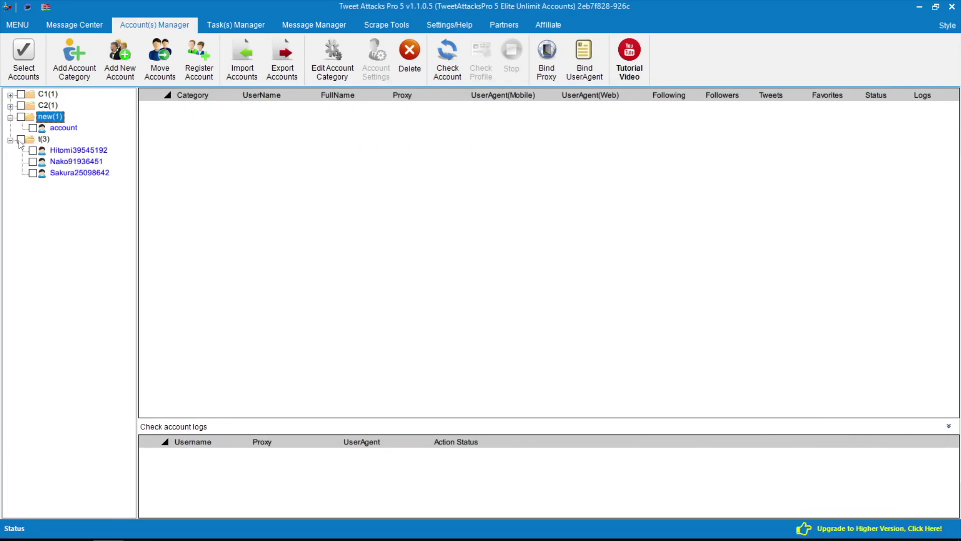
click(454, 62)
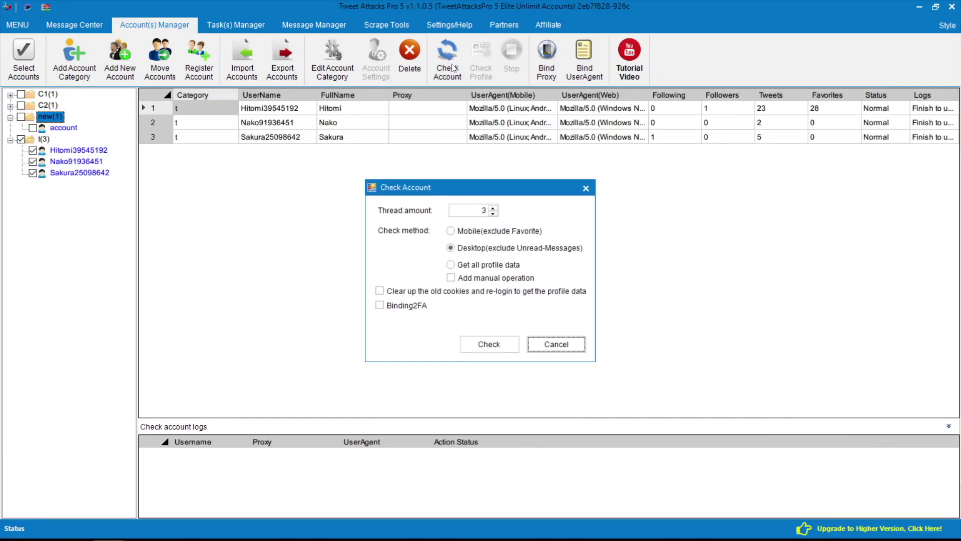
click(489, 343)
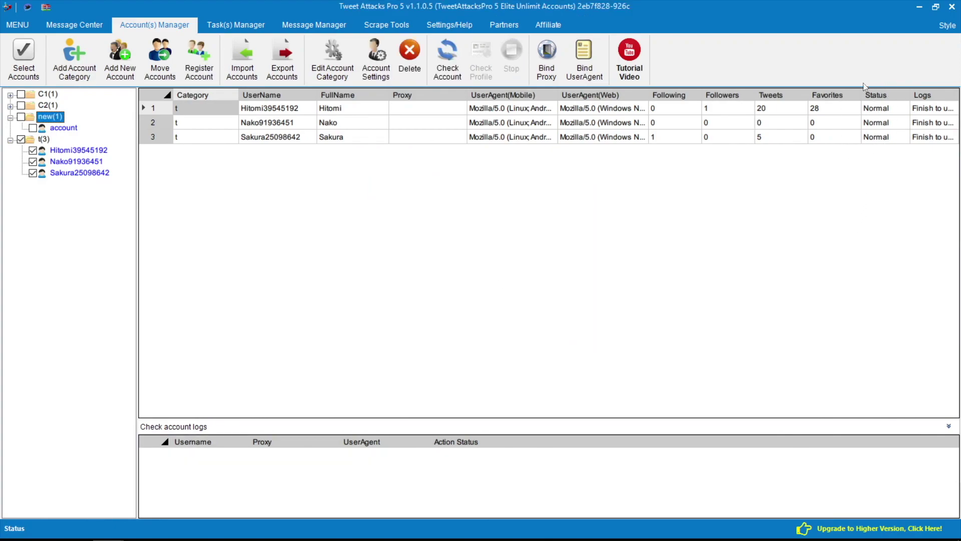
- Set the main and sub thread amounts in Settings and save them
click(456, 27)
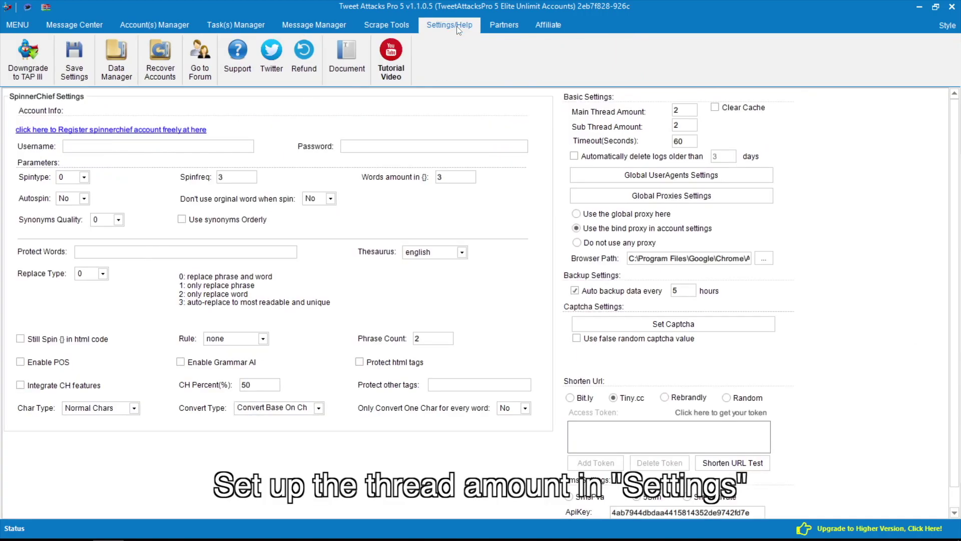
double_click(675, 111)
key(Tab)
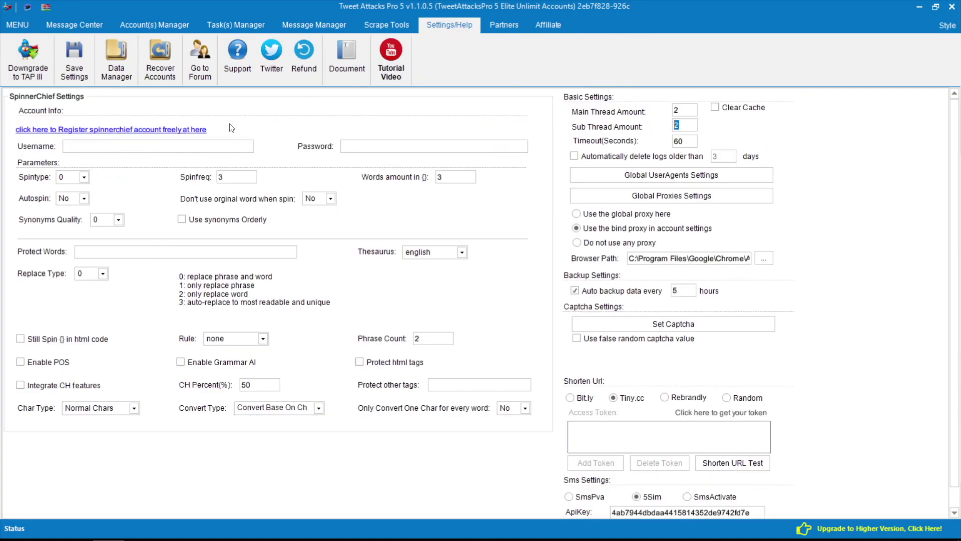
click(78, 63)
click(487, 316)
- Create a new task named 'tweet2' in the Tasks Manager
click(239, 30)
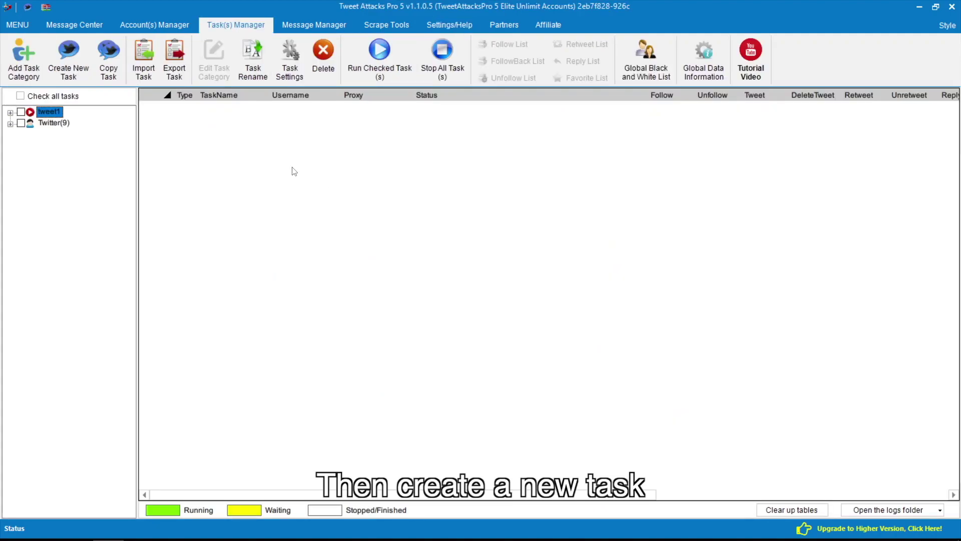
click(69, 60)
text(tweet2)
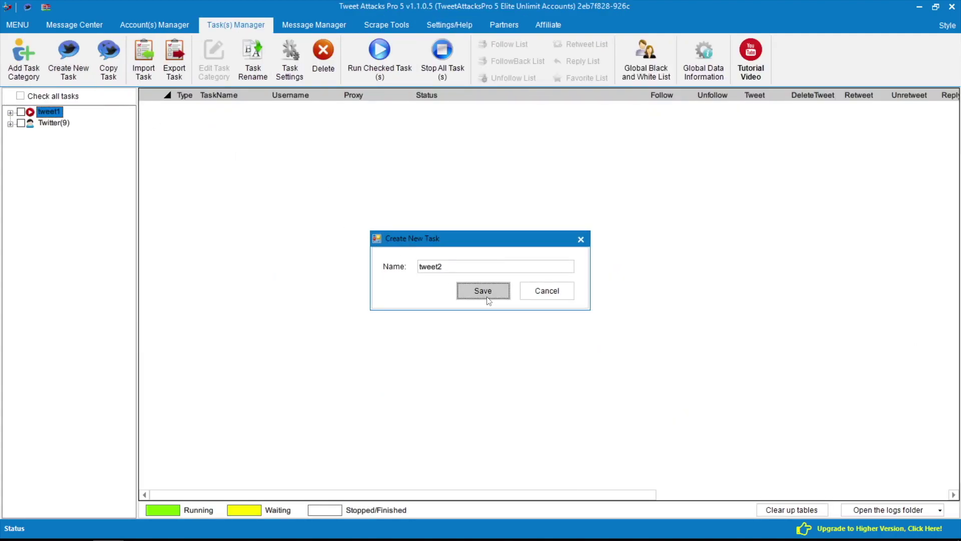
click(484, 289)
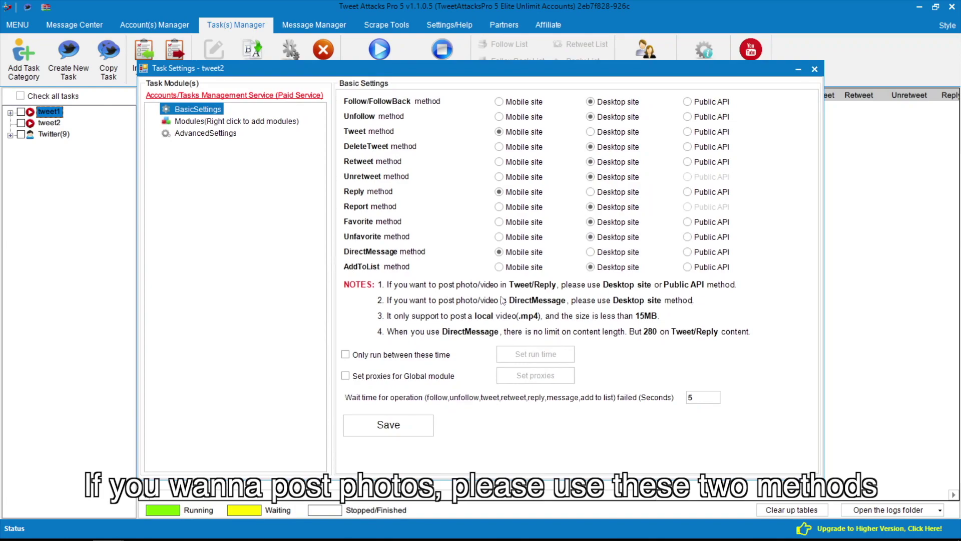
- Add a GetContent module reading content.txt locally without reusing used content
right_click(234, 121)
click(365, 181)
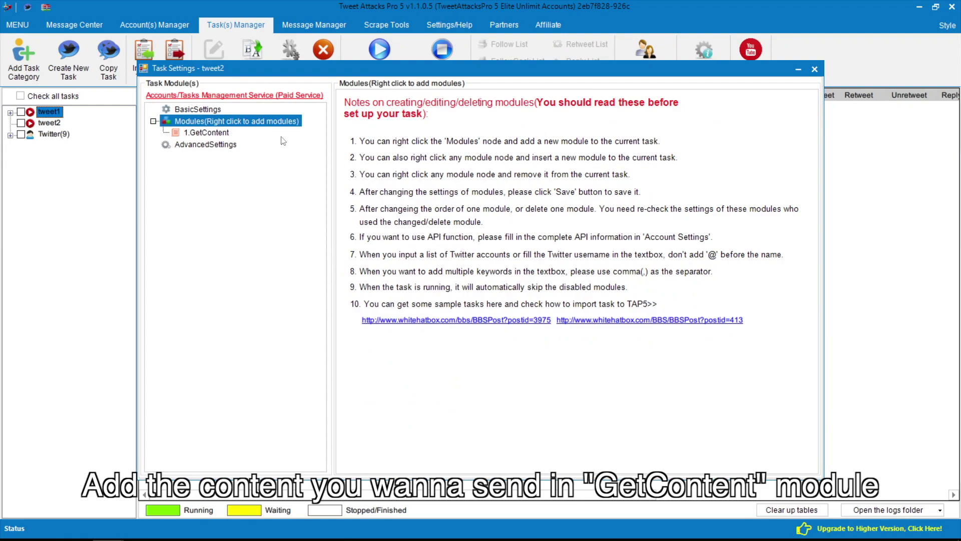
click(366, 199)
click(674, 215)
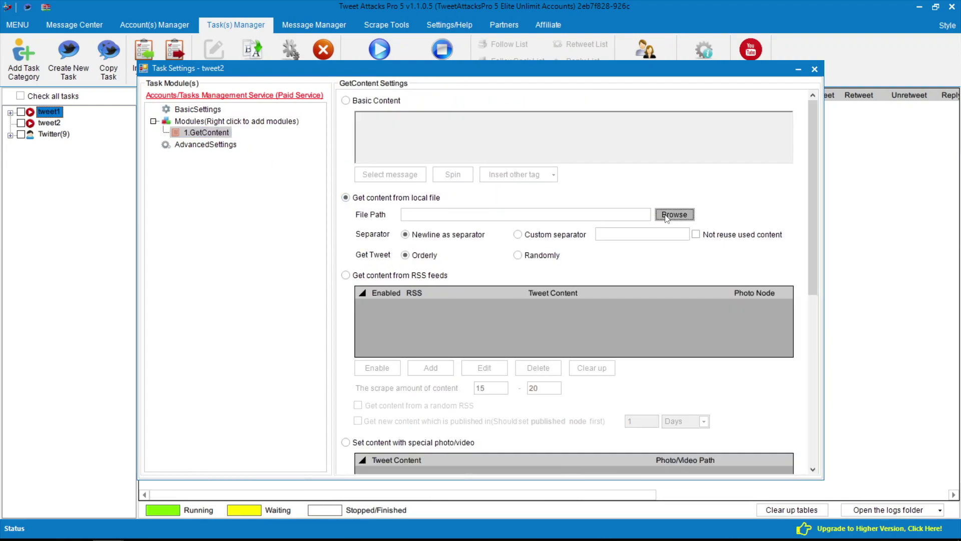
scroll(555, 225, down, 5)
double_click(275, 281)
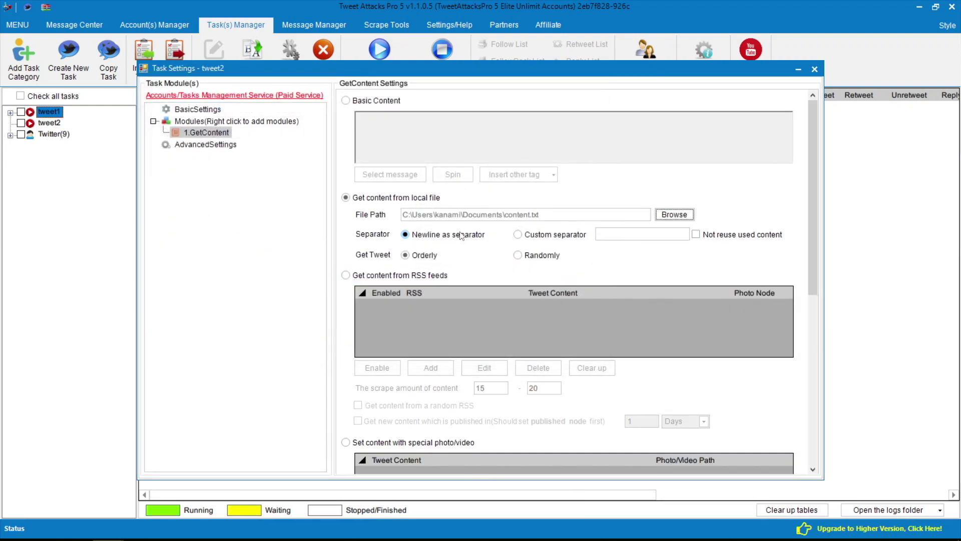
click(695, 234)
- Insert an AccountRunThread module after GetContent and view its t account group
right_click(225, 135)
mouse_move(264, 140)
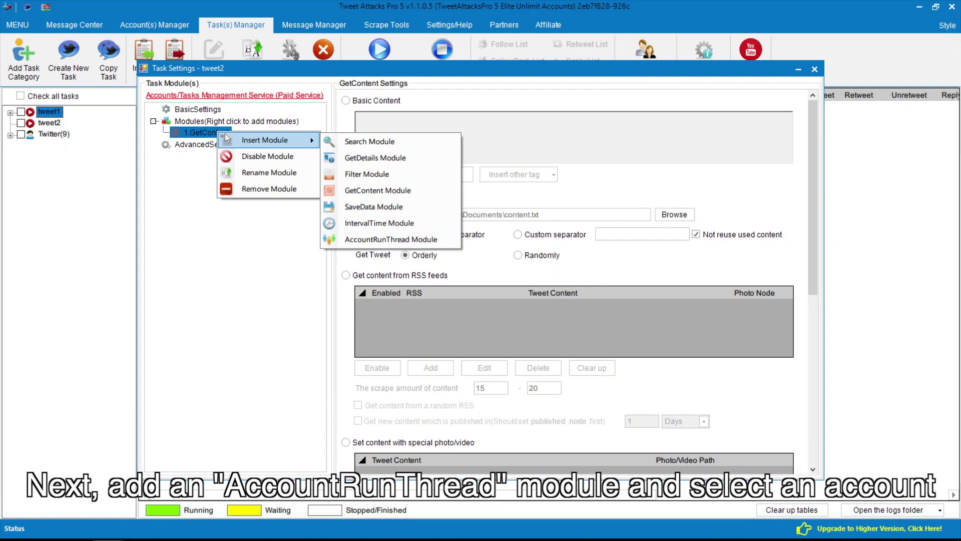
click(349, 239)
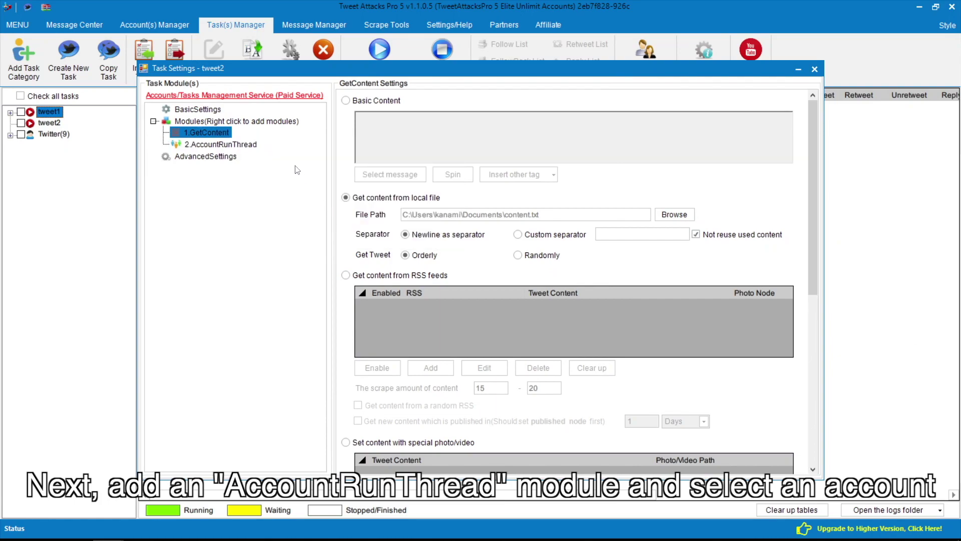
click(256, 145)
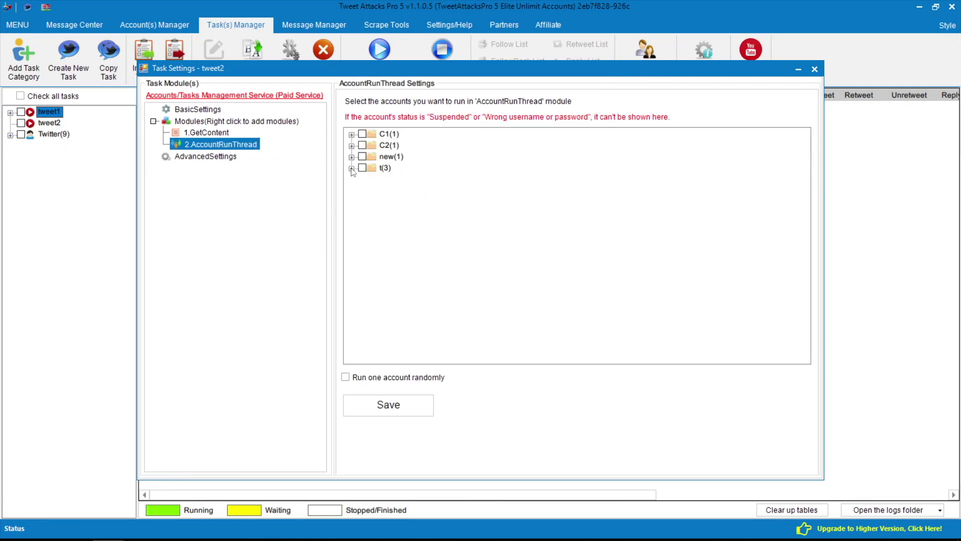
click(352, 167)
- Add a Tweet module sourced from 1.GetContent in inverted sequence, moving used content to the front
right_click(251, 143)
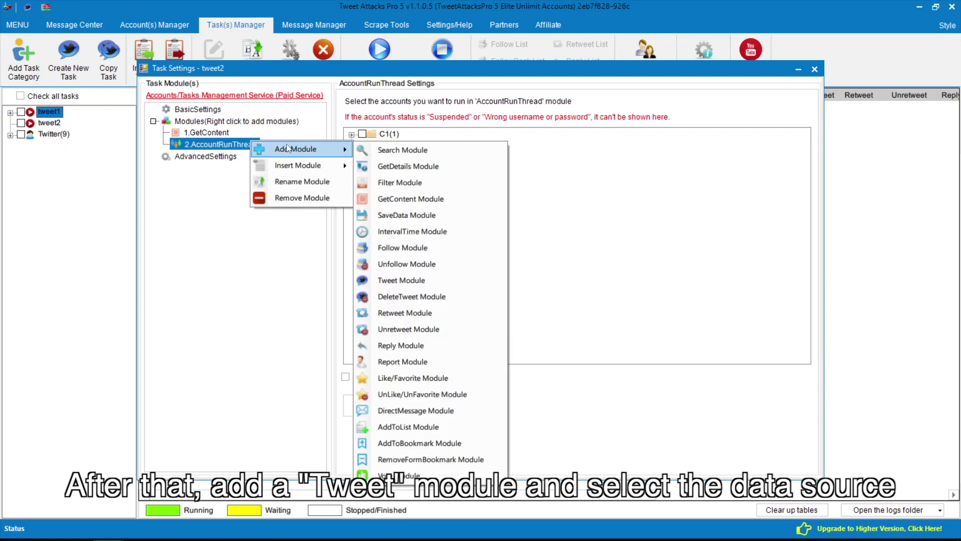
click(401, 280)
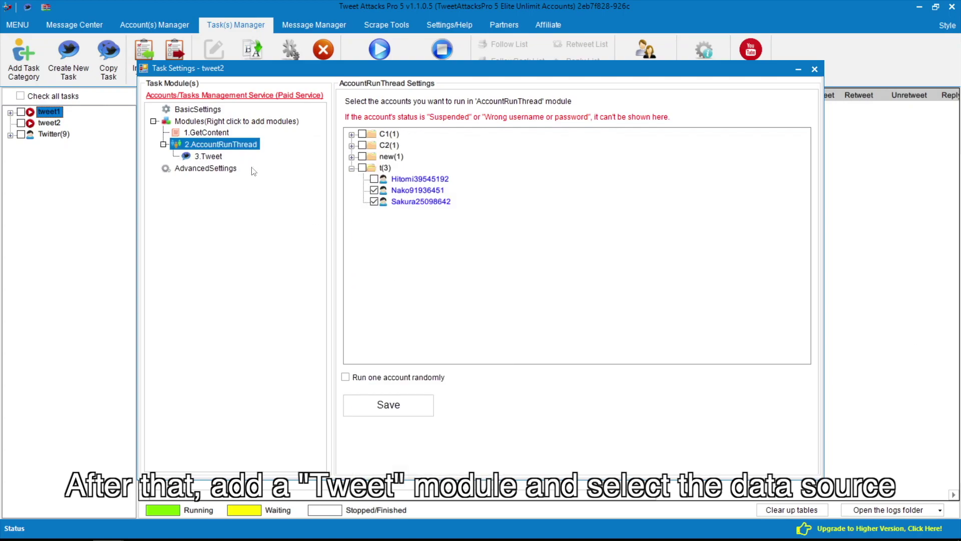
click(503, 102)
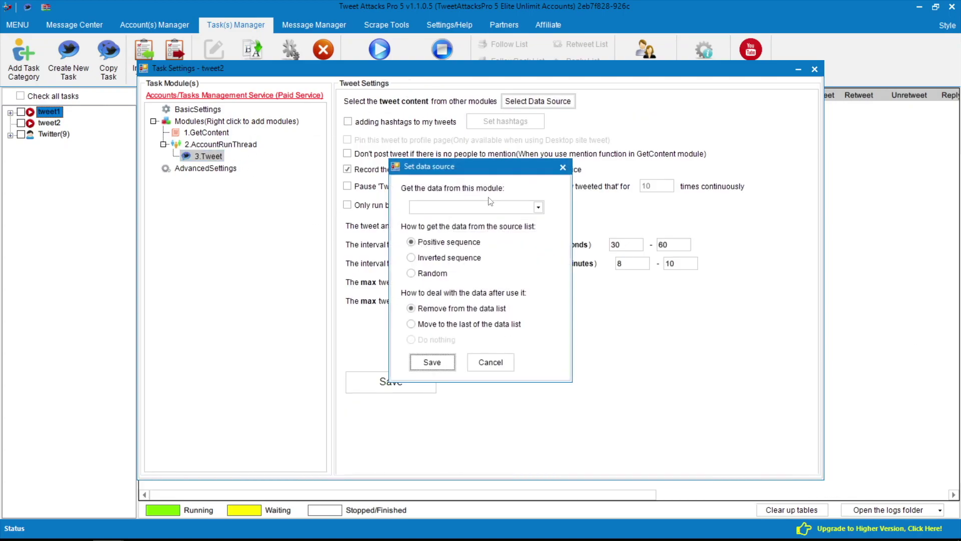
click(488, 203)
click(470, 218)
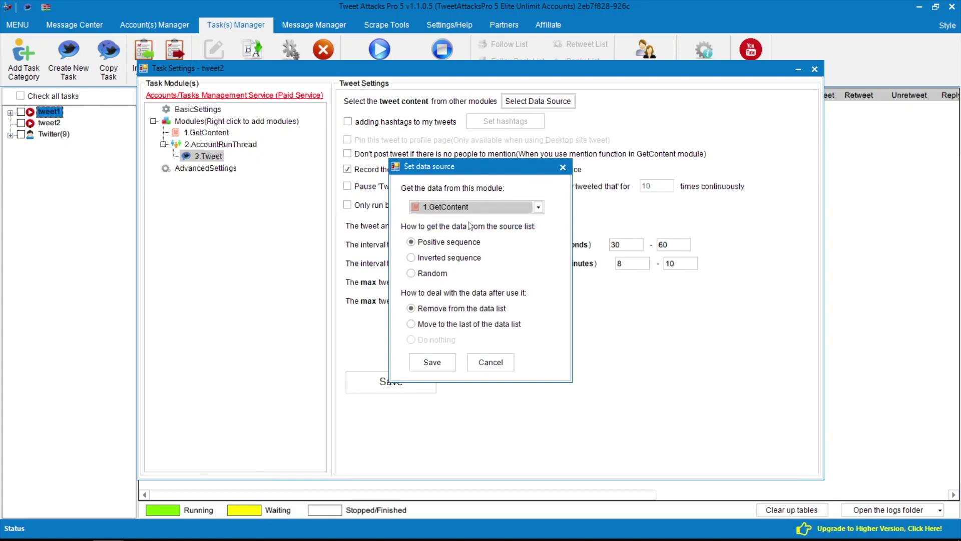
click(449, 257)
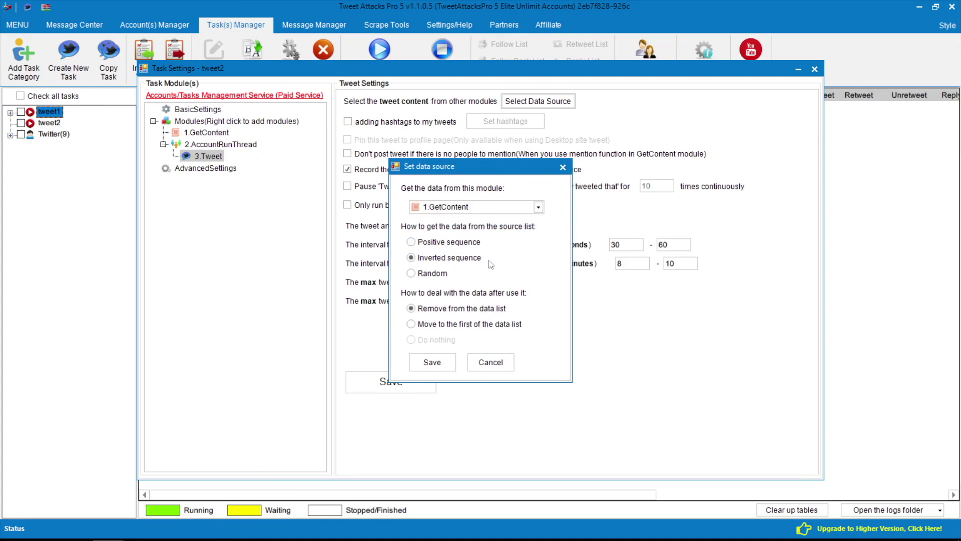
click(425, 329)
click(437, 363)
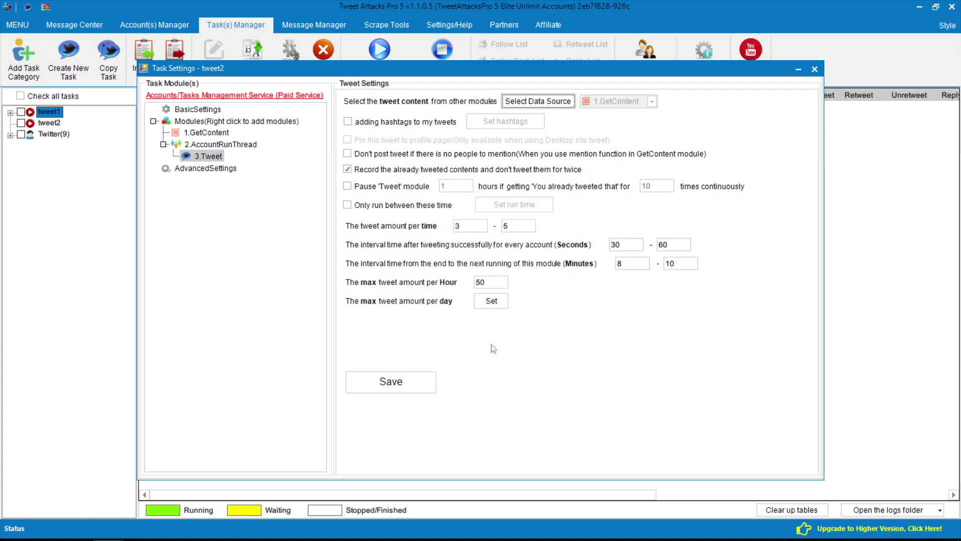
- Set the tweet amount to 2–3 per run and save the Tweet module
double_click(459, 226)
text(2)
click(514, 227)
text(3)
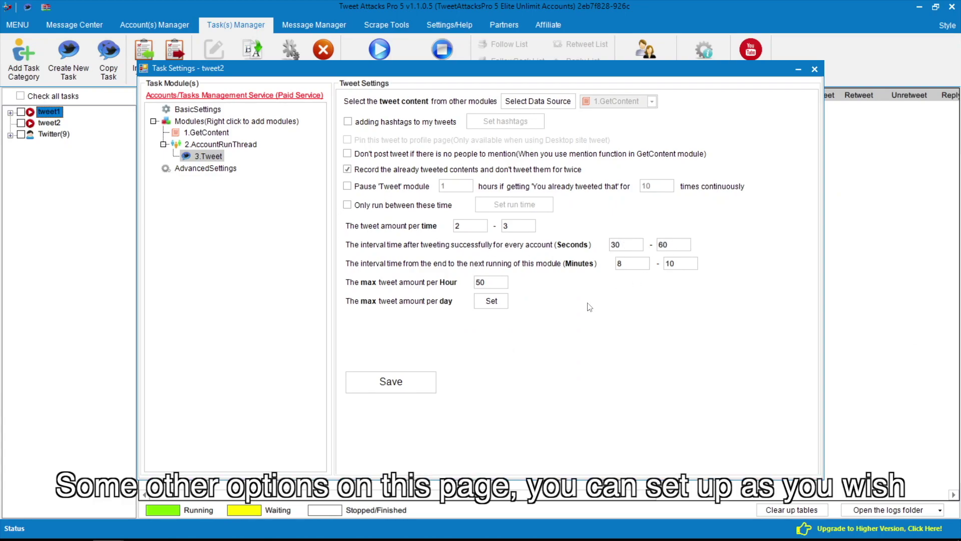
click(401, 378)
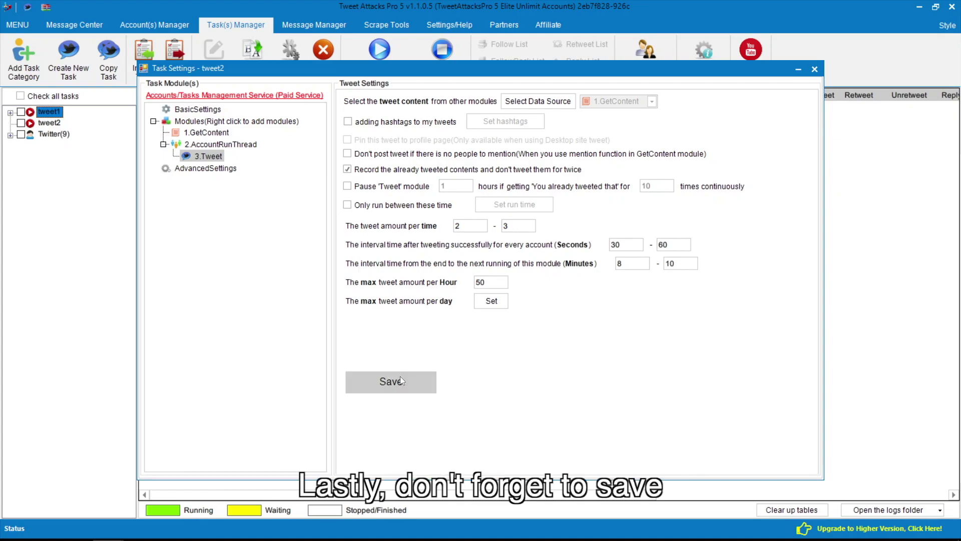
- Run the checked tweet2 task one time until both accounts finish, then bring up Twitter
click(814, 69)
click(20, 122)
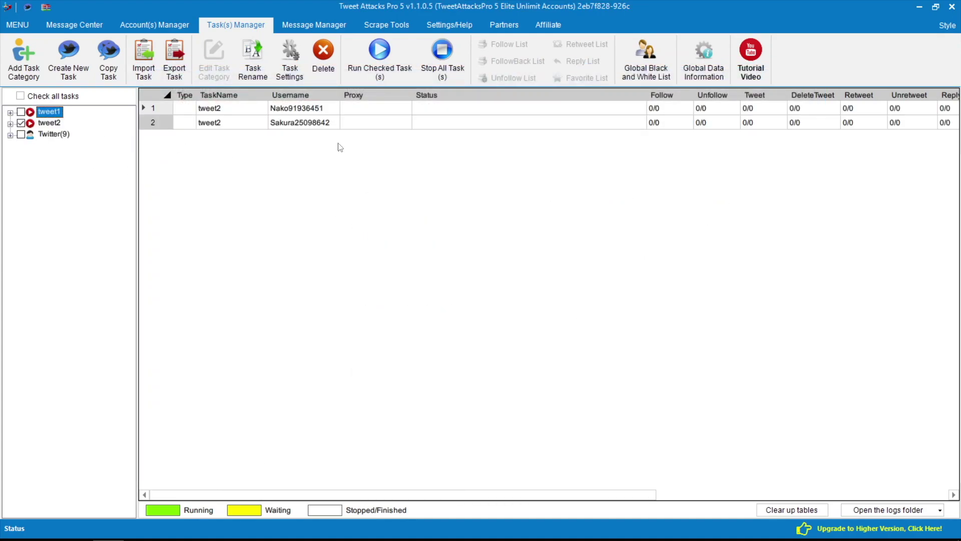
click(379, 59)
click(398, 194)
click(384, 351)
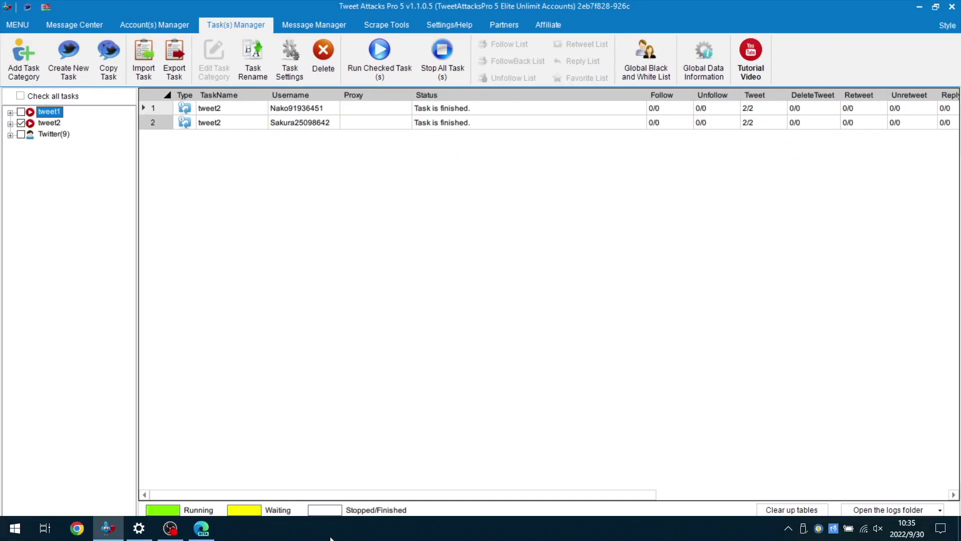
click(203, 528)
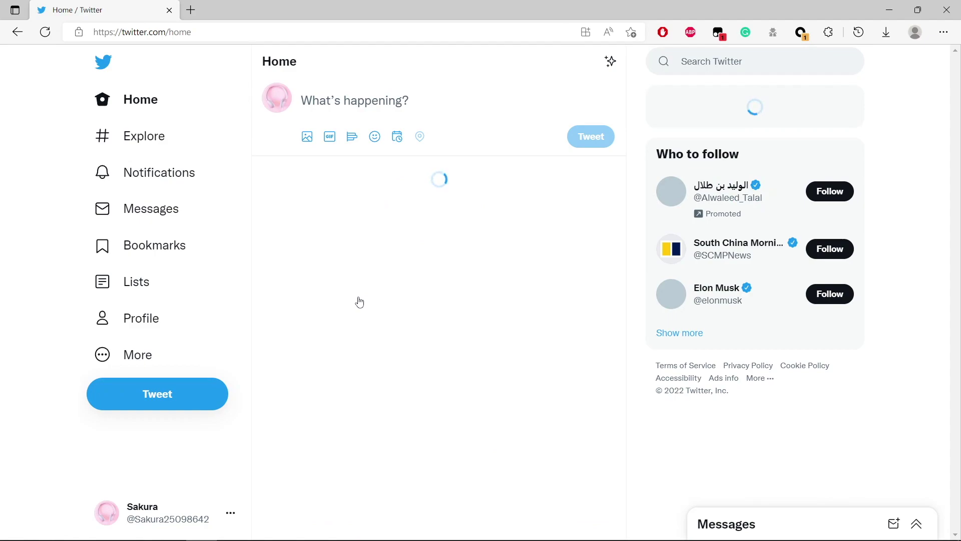
click(283, 105)
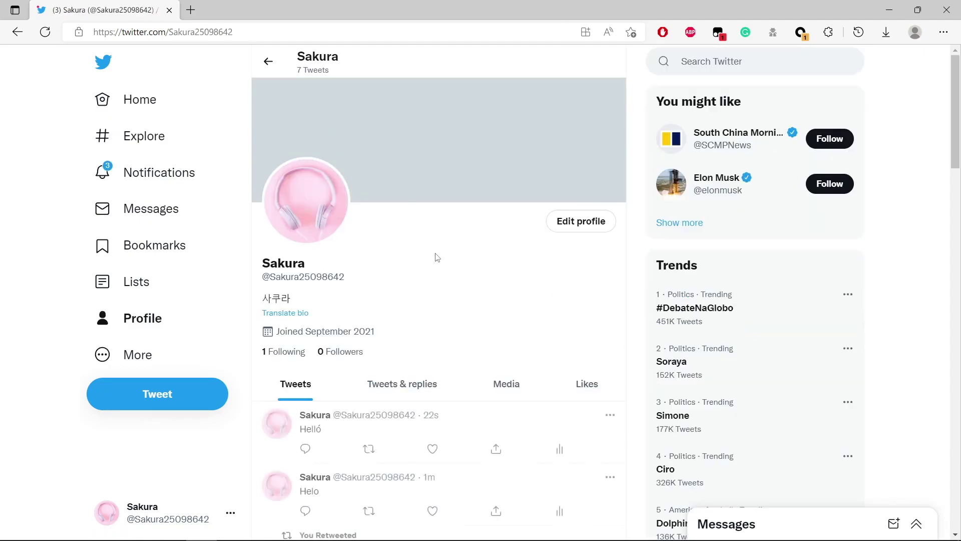
scroll(433, 257, down, 5)
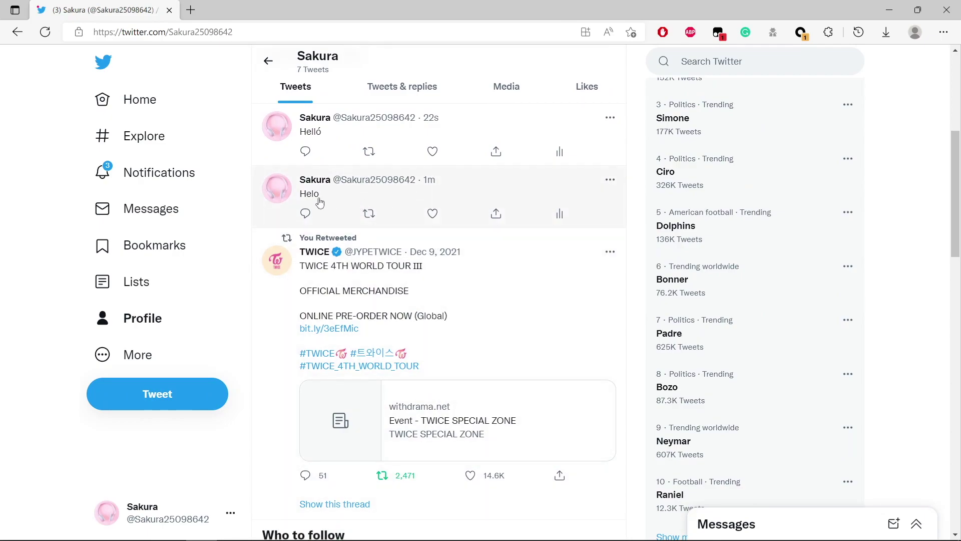
double_click(310, 194)
click(364, 194)
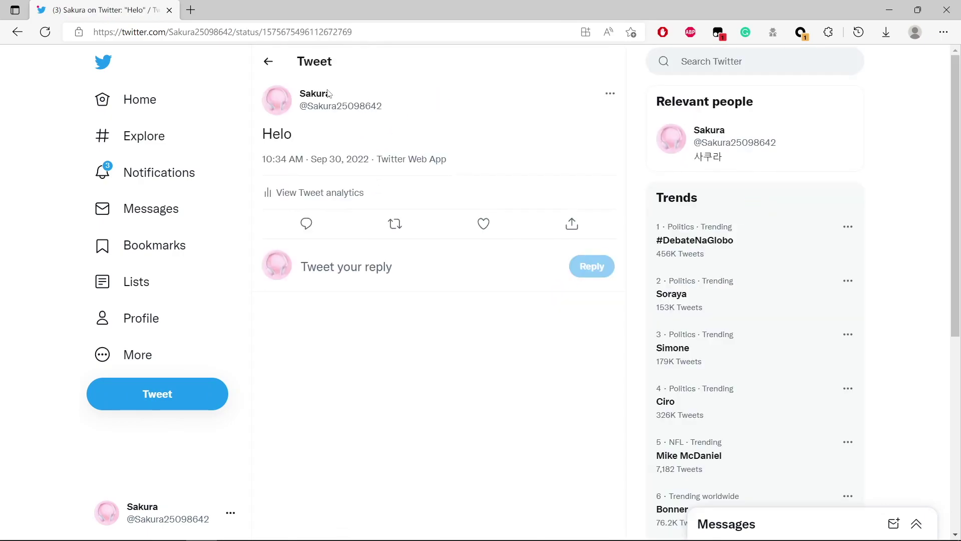
click(268, 60)
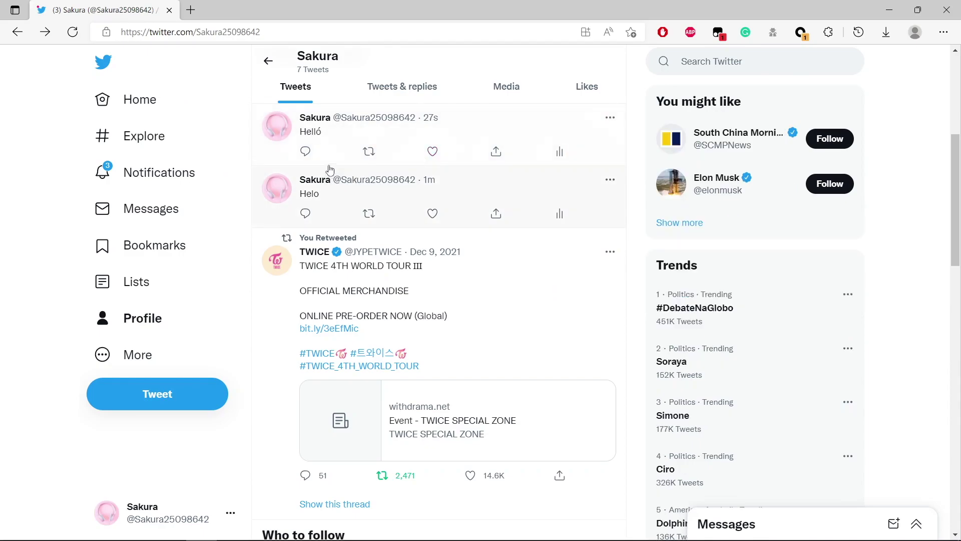